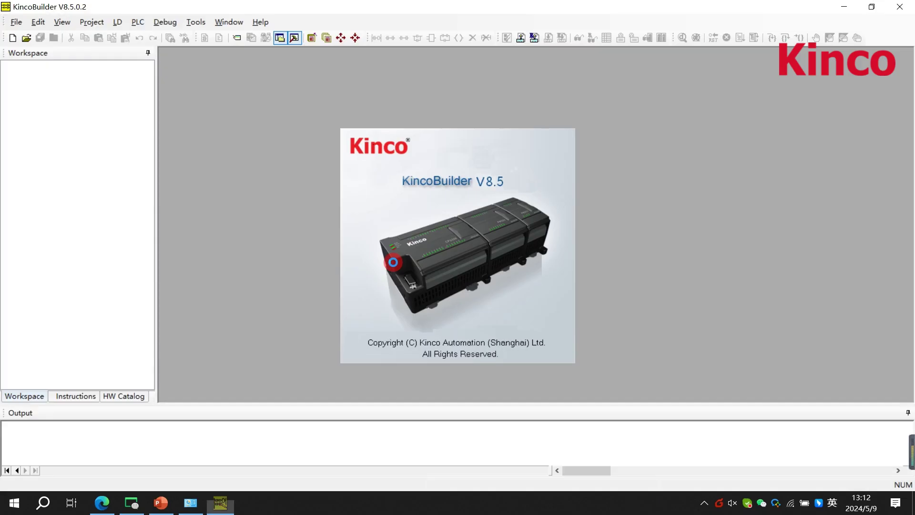
Open the Tools menu to reach PLC Firmware Upgrade (Common).
{"action": "left_click", "coordinate": [198, 24]}
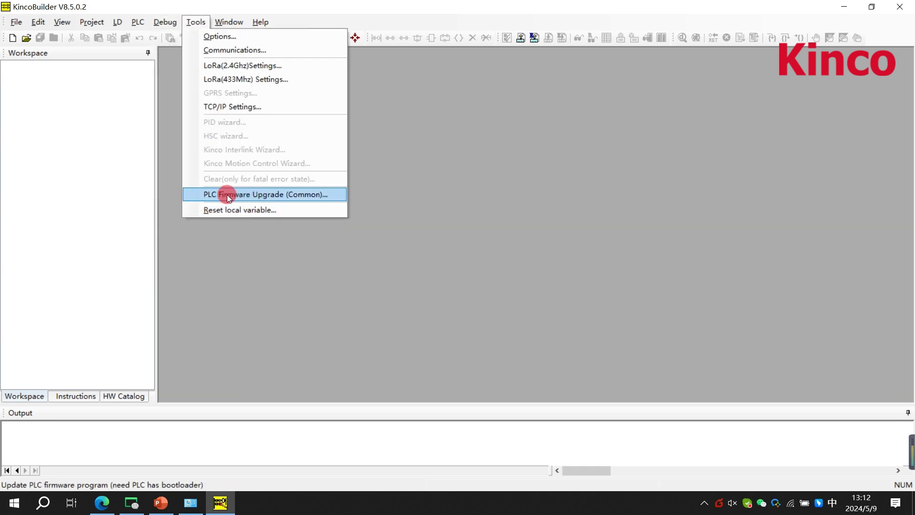
{"action": "left_click", "coordinate": [330, 196]}
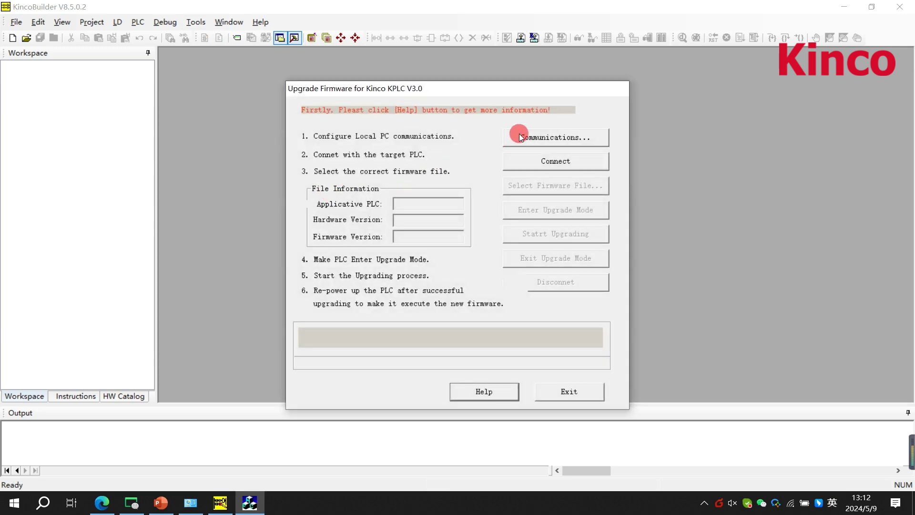
{"action": "left_click", "coordinate": [459, 394]}
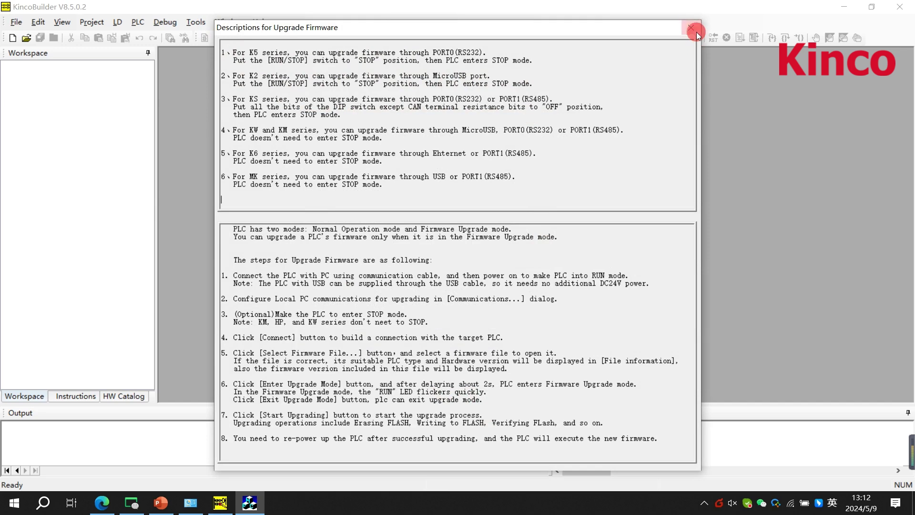
{"action": "left_click", "coordinate": [691, 27]}
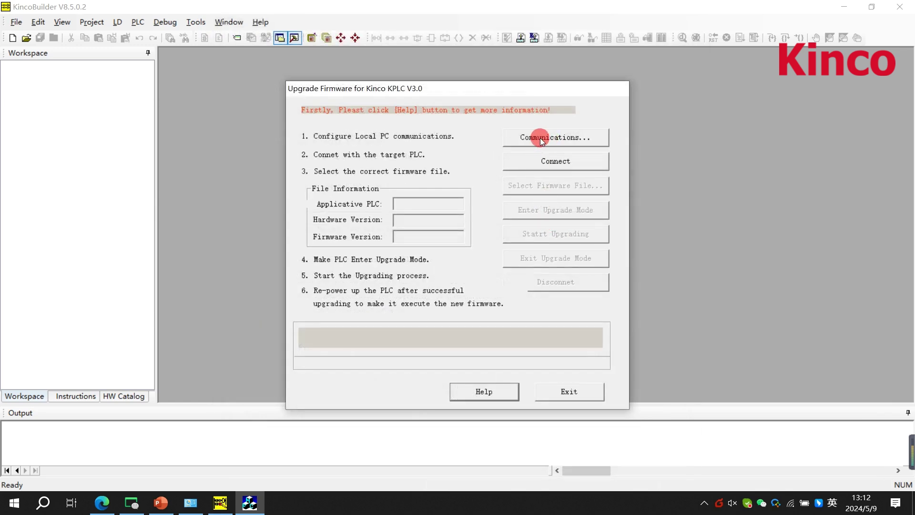
Connect the upgrade tool to the PLC over TCP at 192.168.0.200, port 502.
{"action": "left_click", "coordinate": [540, 137]}
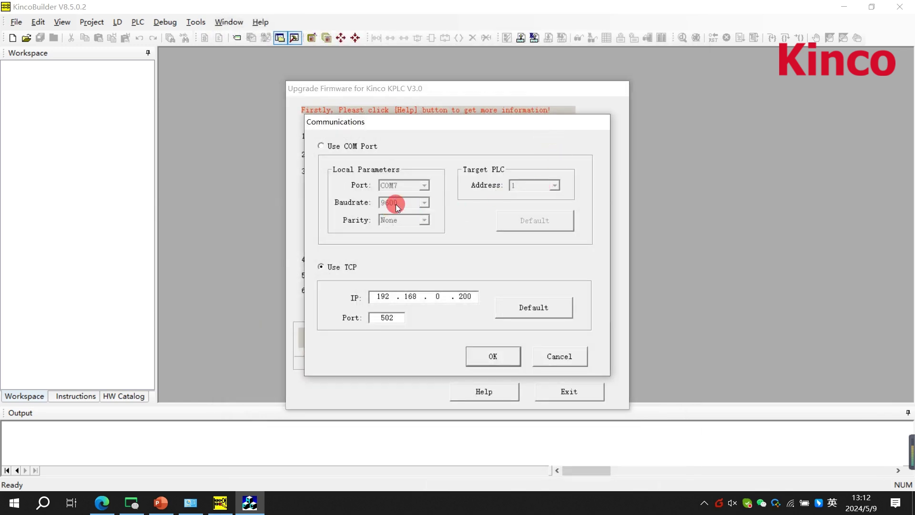
{"action": "left_click", "coordinate": [328, 145]}
{"action": "left_click", "coordinate": [331, 269]}
{"action": "double_click", "coordinate": [373, 299]}
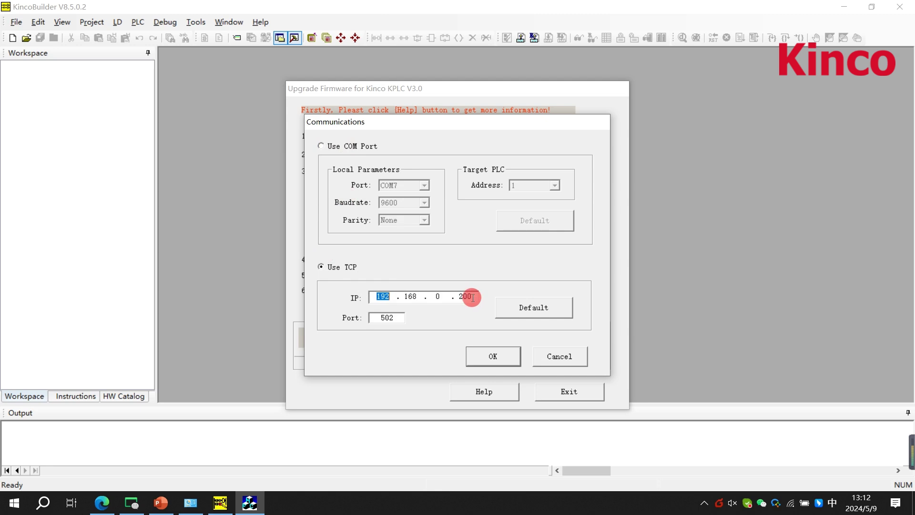
{"action": "double_click", "coordinate": [466, 298]}
{"action": "left_click", "coordinate": [492, 355]}
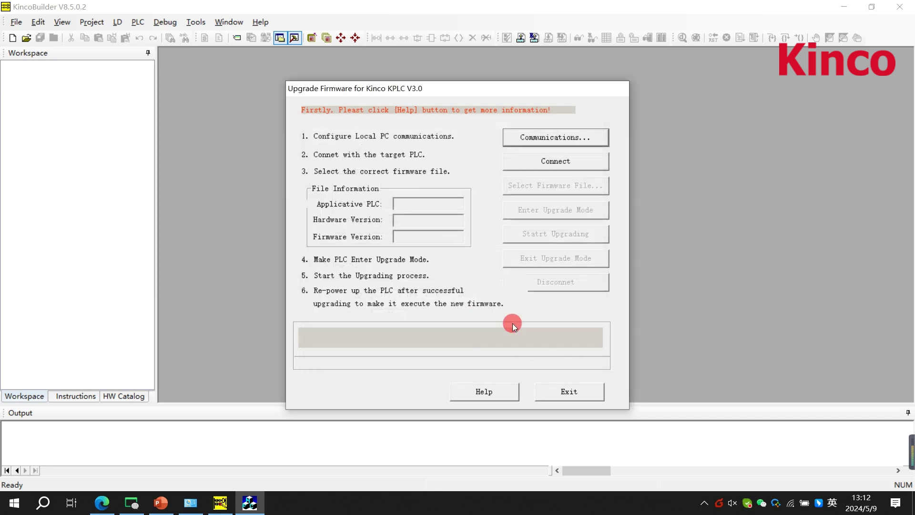
{"action": "left_click", "coordinate": [551, 162]}
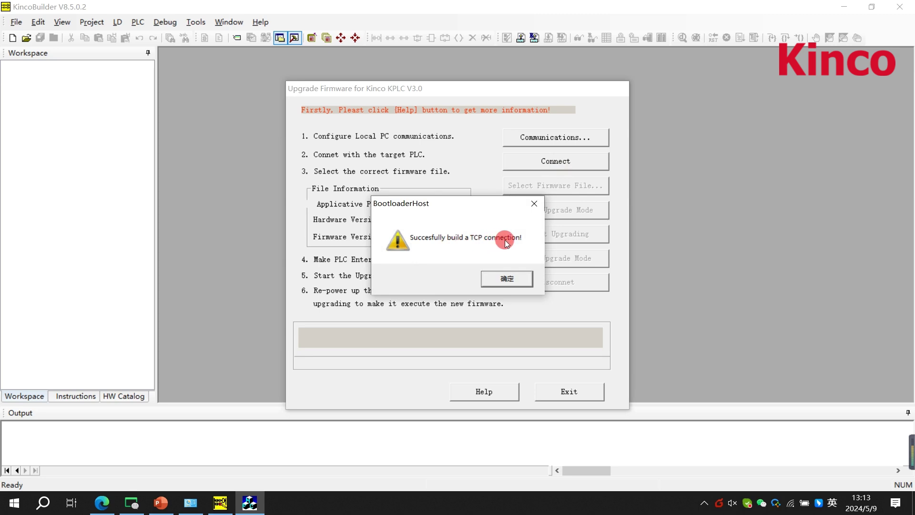
{"action": "left_click", "coordinate": [495, 283]}
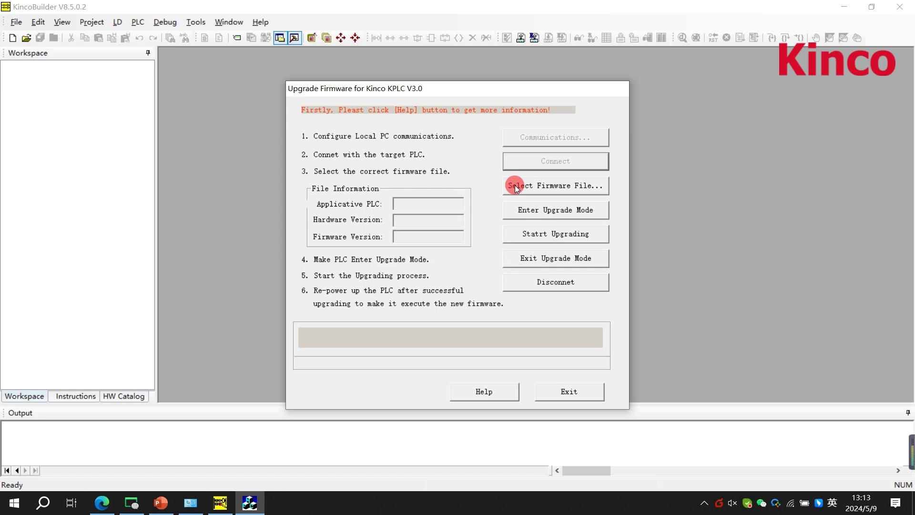
Load the K606_V8943.kfw firmware file from the desktop, reselecting it once.
{"action": "left_click", "coordinate": [530, 188]}
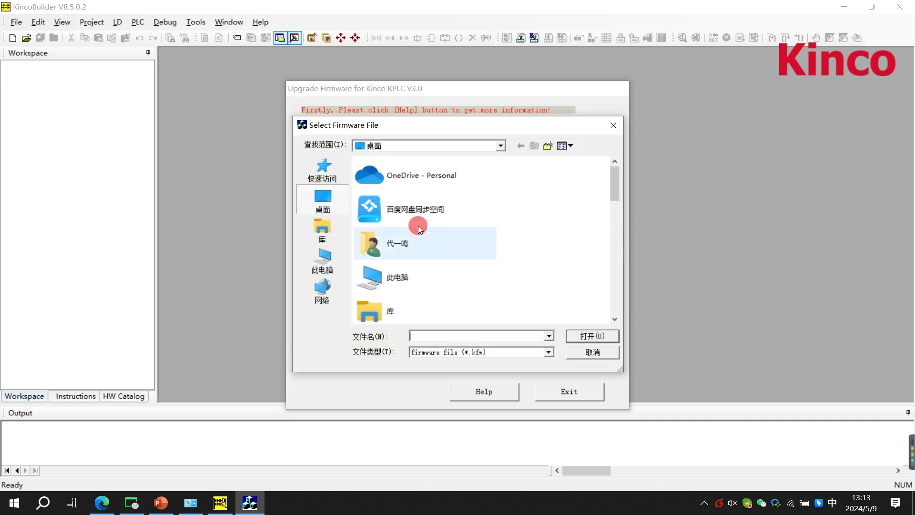
{"action": "scroll", "coordinate": [423, 265], "scroll_direction": "down", "scroll_amount": 3}
{"action": "scroll", "coordinate": [418, 299], "scroll_direction": "down", "scroll_amount": 3}
{"action": "left_click", "coordinate": [411, 304]}
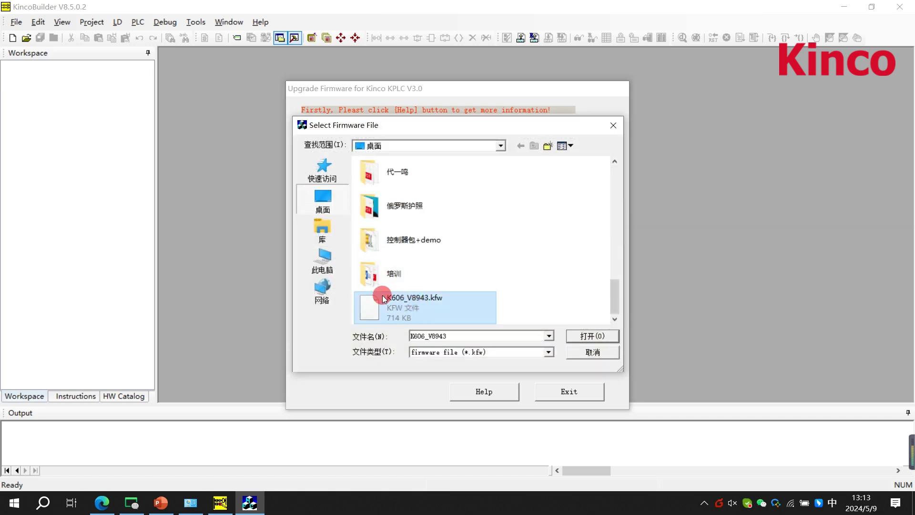
{"action": "left_click", "coordinate": [593, 338]}
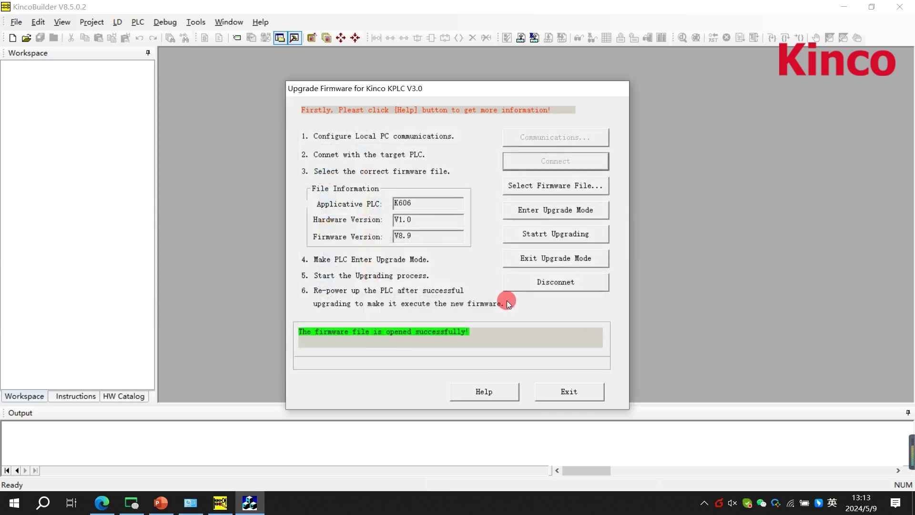
{"action": "left_click", "coordinate": [556, 190]}
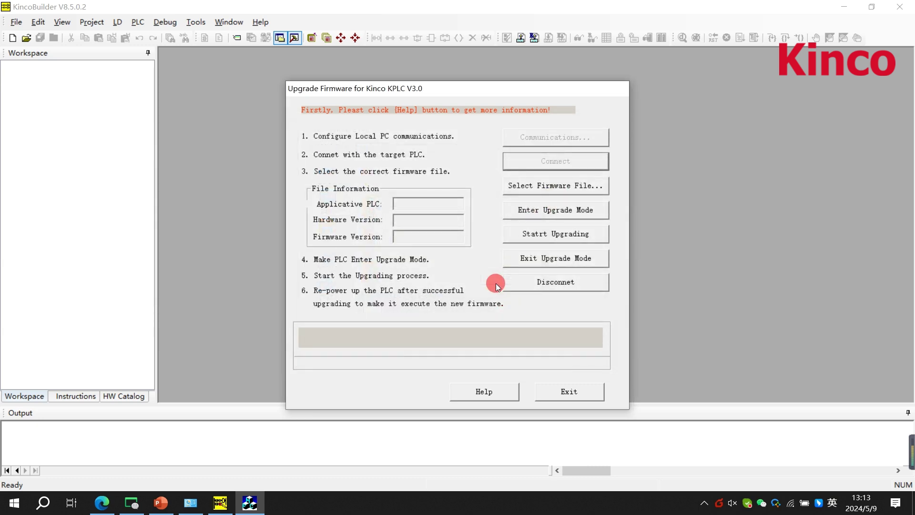
{"action": "left_click", "coordinate": [515, 186]}
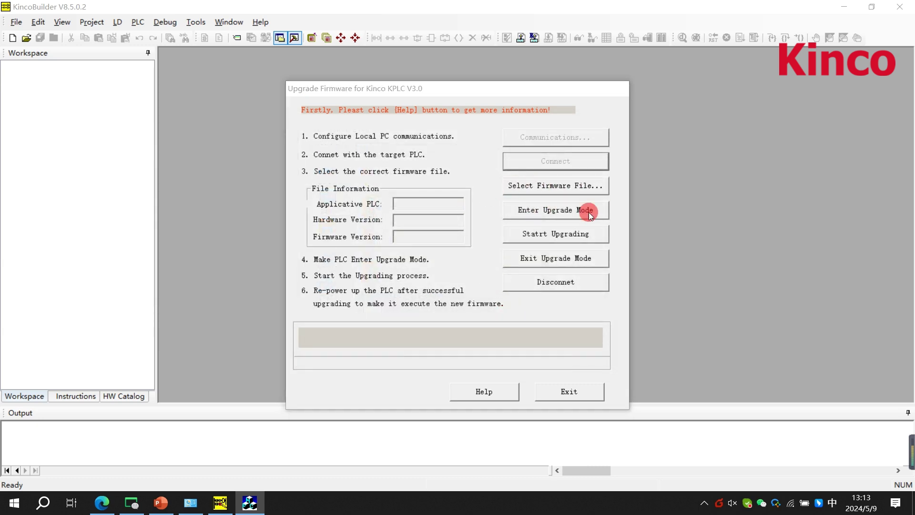
{"action": "scroll", "coordinate": [418, 225], "scroll_direction": "down", "scroll_amount": 5}
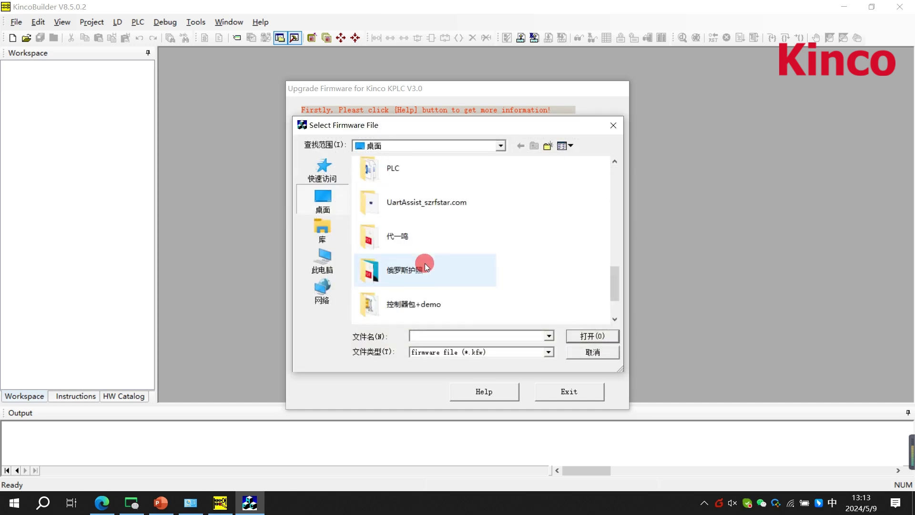
{"action": "left_click", "coordinate": [416, 300]}
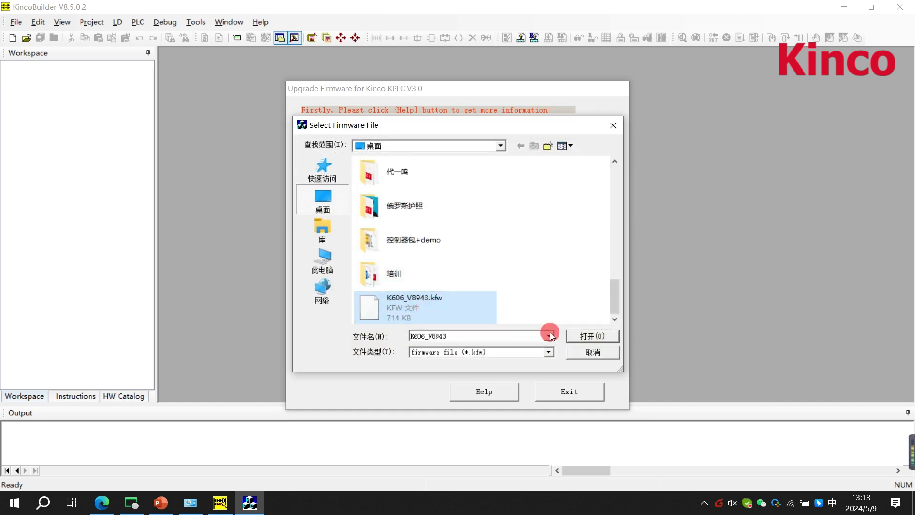
{"action": "left_click", "coordinate": [593, 338]}
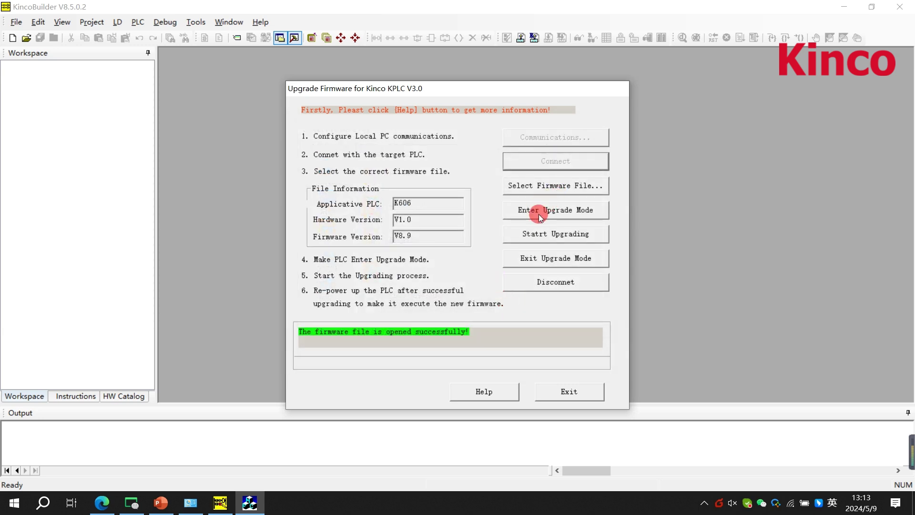
Enter upgrade mode, flash the new firmware, exit upgrade mode and disconnect the PLC.
{"action": "left_click", "coordinate": [538, 215]}
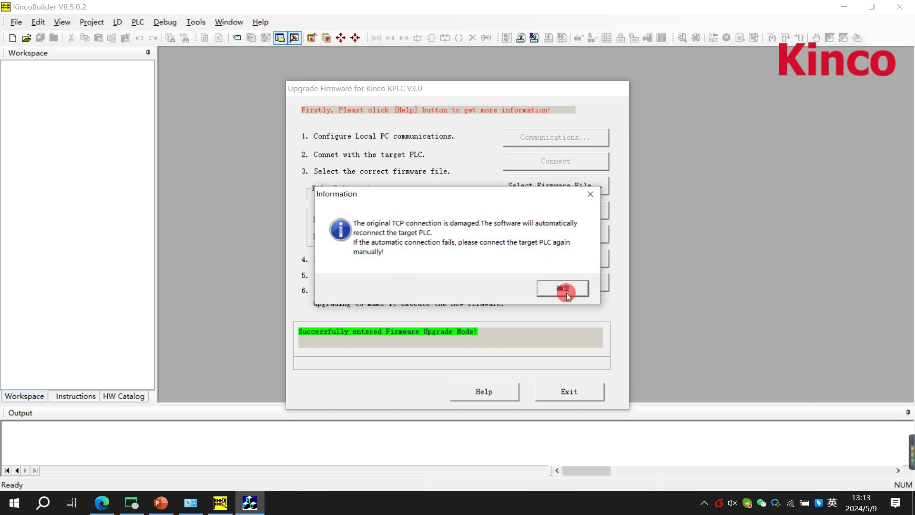
{"action": "left_click", "coordinate": [566, 289]}
{"action": "left_click", "coordinate": [543, 233]}
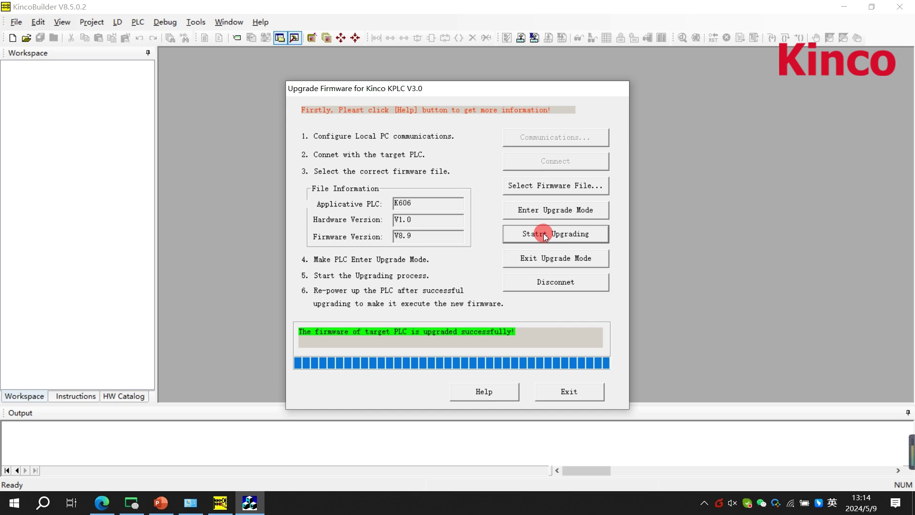
{"action": "left_click", "coordinate": [556, 257]}
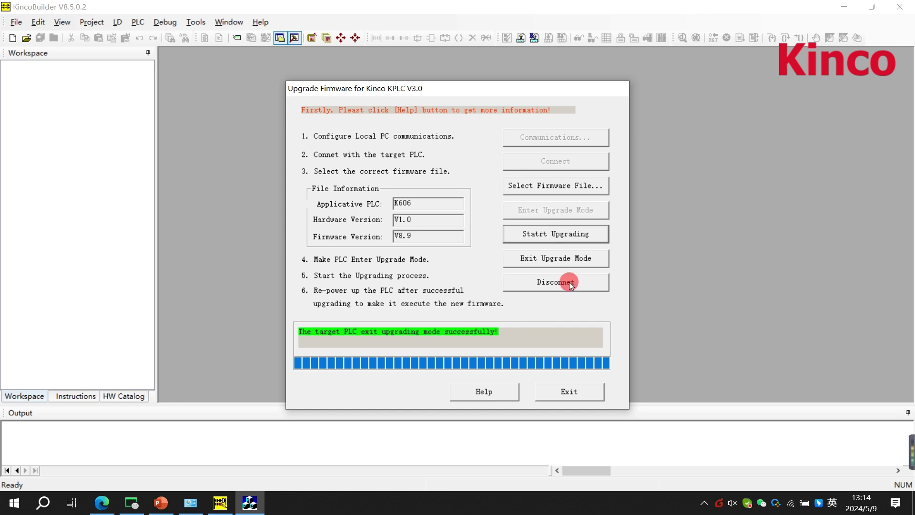
{"action": "left_click", "coordinate": [545, 283]}
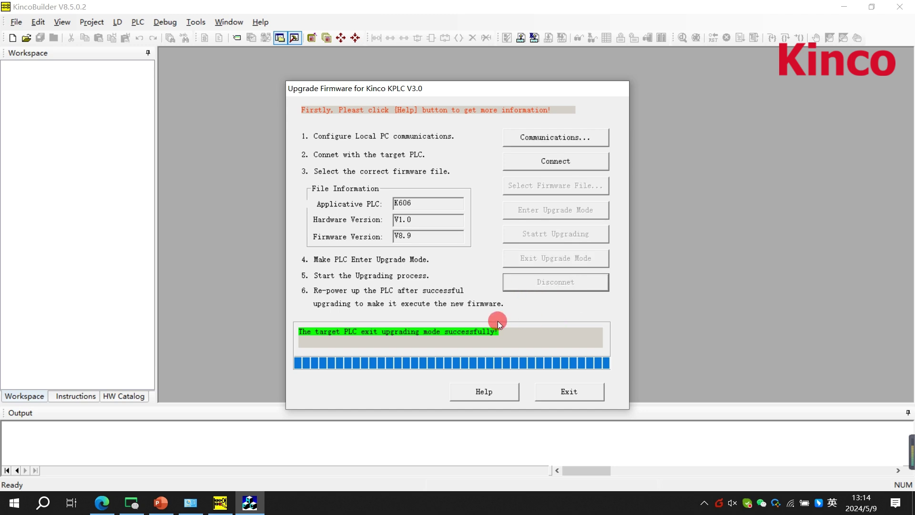
Close the upgrade tool and set communication to the scanned PLC at 192.168.0.200.
{"action": "left_click", "coordinate": [564, 386]}
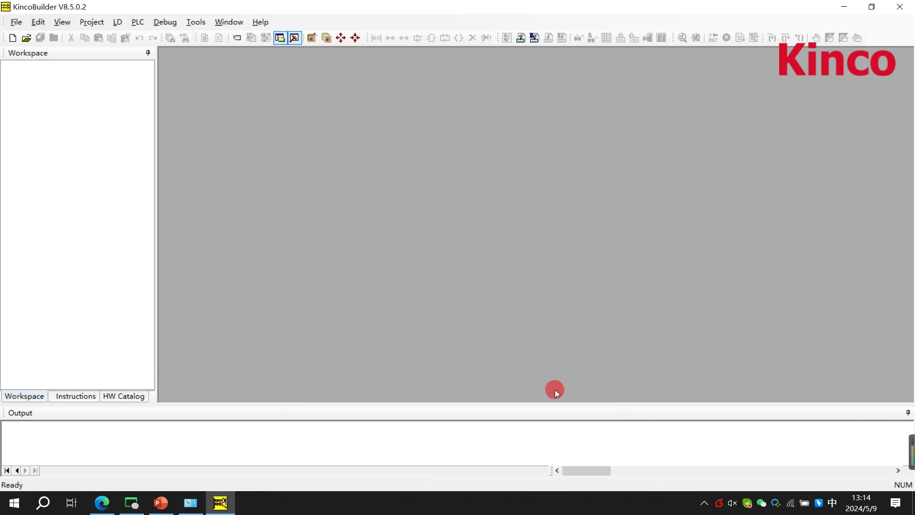
{"action": "left_click", "coordinate": [185, 22]}
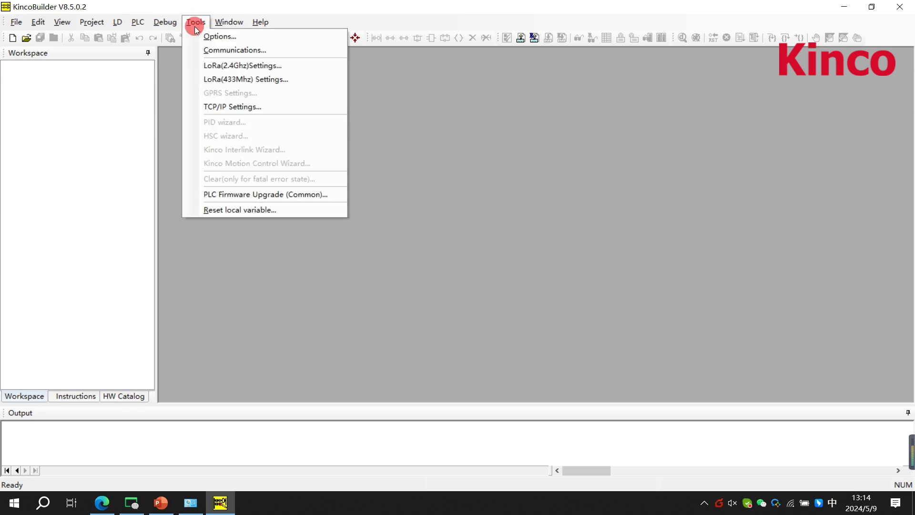
{"action": "left_click", "coordinate": [236, 51]}
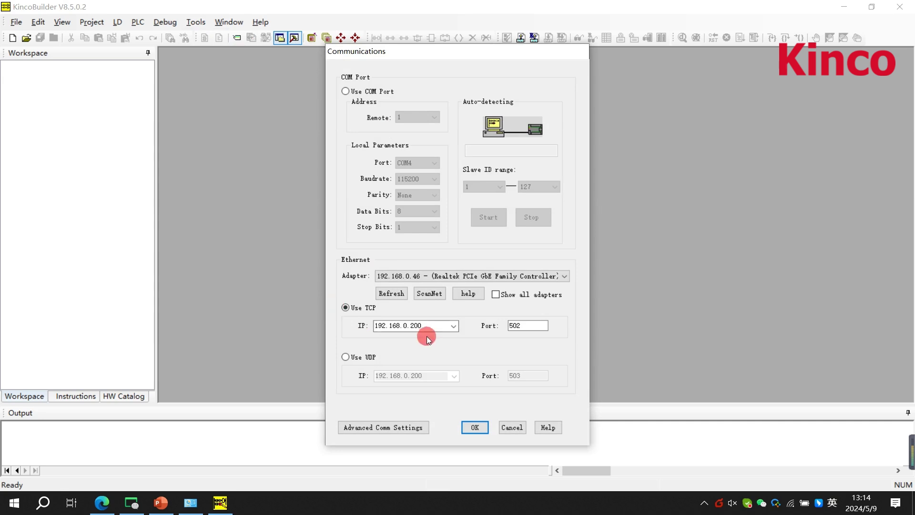
{"action": "left_click", "coordinate": [427, 296]}
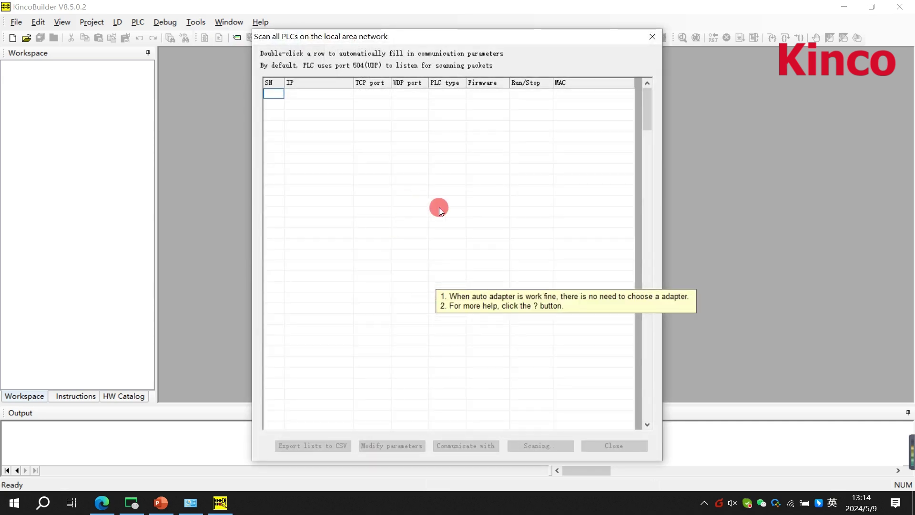
{"action": "left_click", "coordinate": [360, 94]}
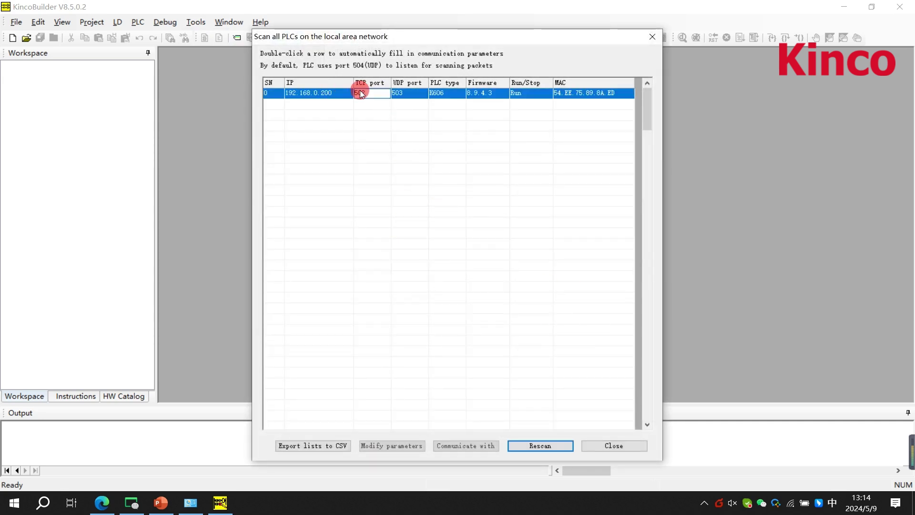
{"action": "double_click", "coordinate": [513, 93]}
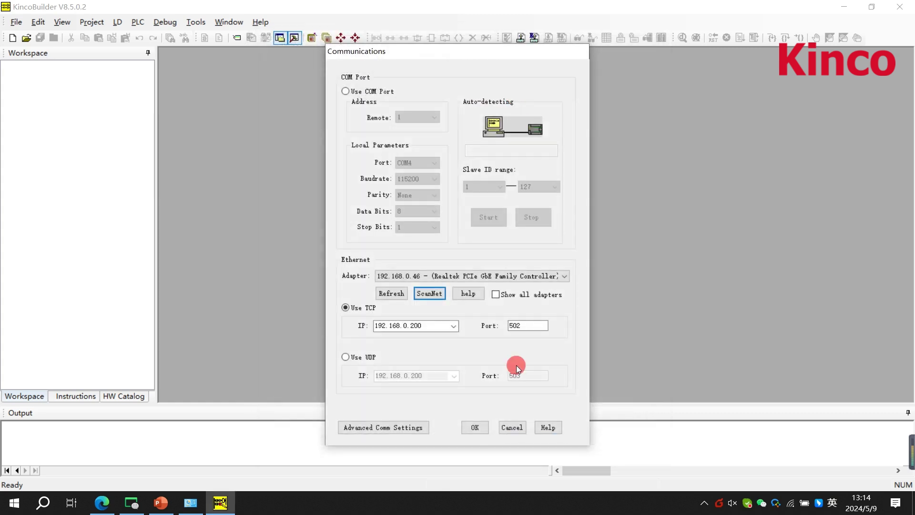
{"action": "left_click", "coordinate": [474, 427]}
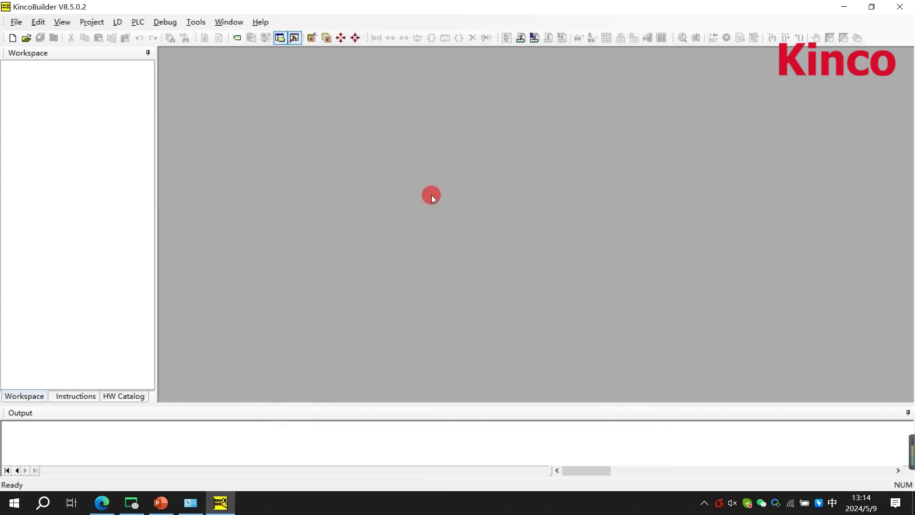
Show the PLC Information dialog and check the firmware version reads 8.9.4.3.
{"action": "left_click", "coordinate": [145, 26]}
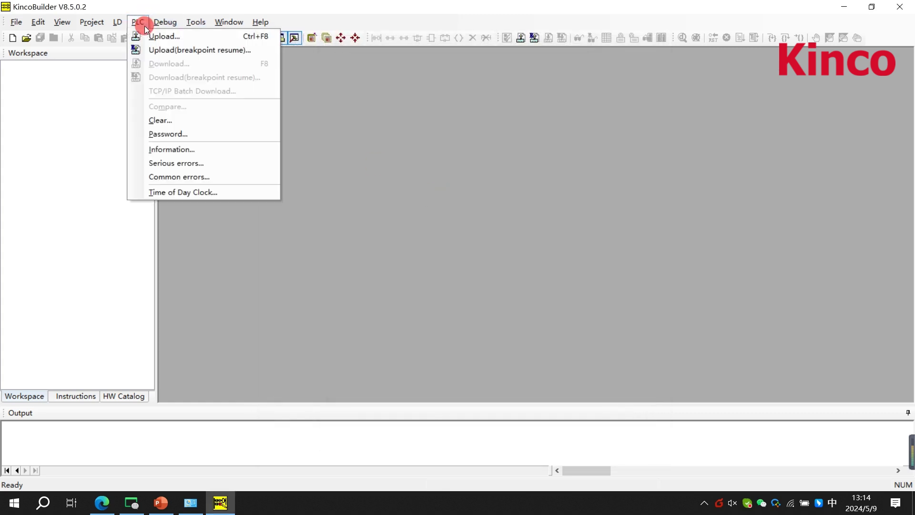
{"action": "left_click", "coordinate": [225, 150]}
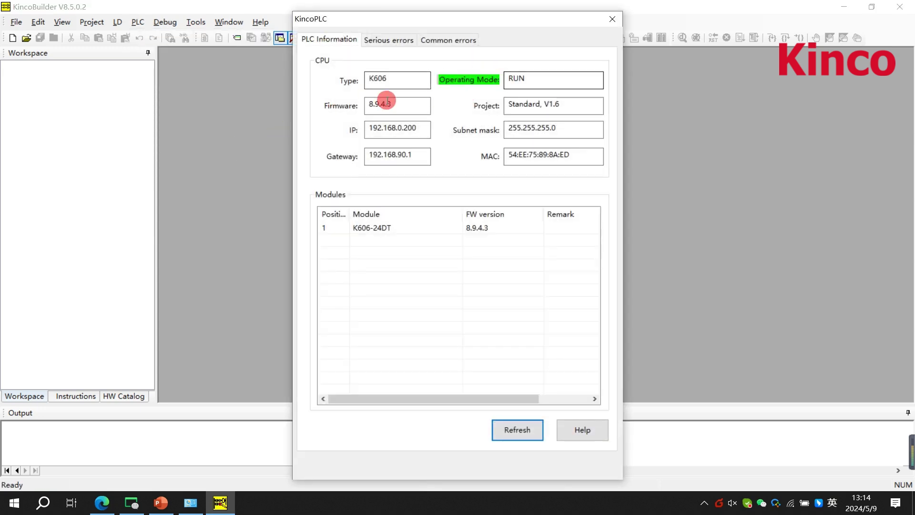
{"action": "left_click_drag", "start_coordinate": [390, 103], "coordinate": [364, 103]}
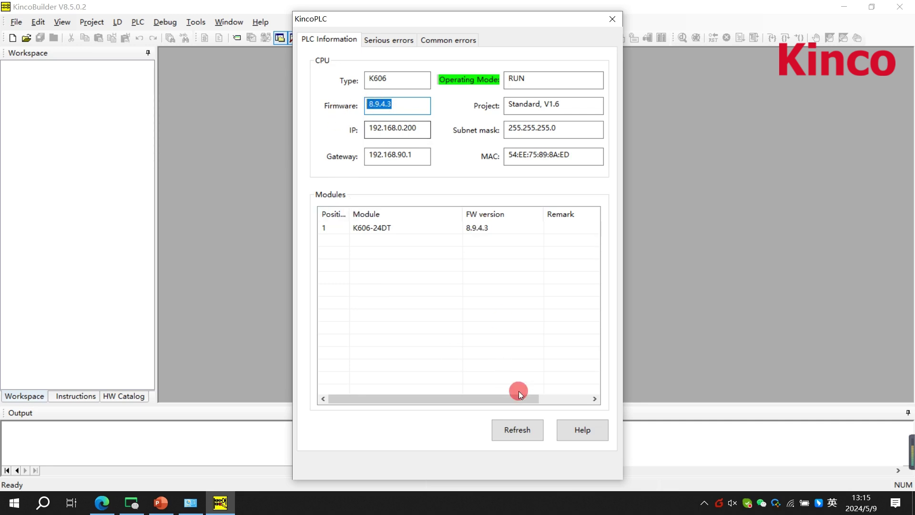
{"action": "left_click", "coordinate": [367, 103]}
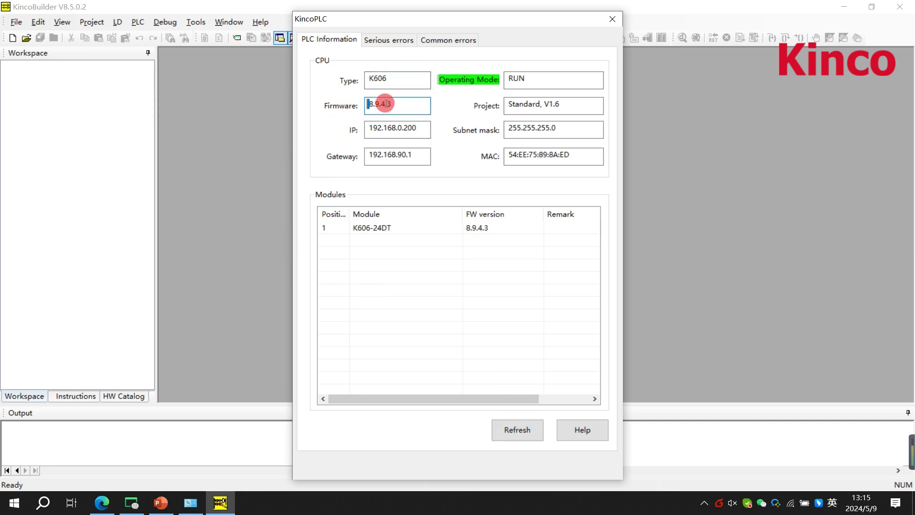